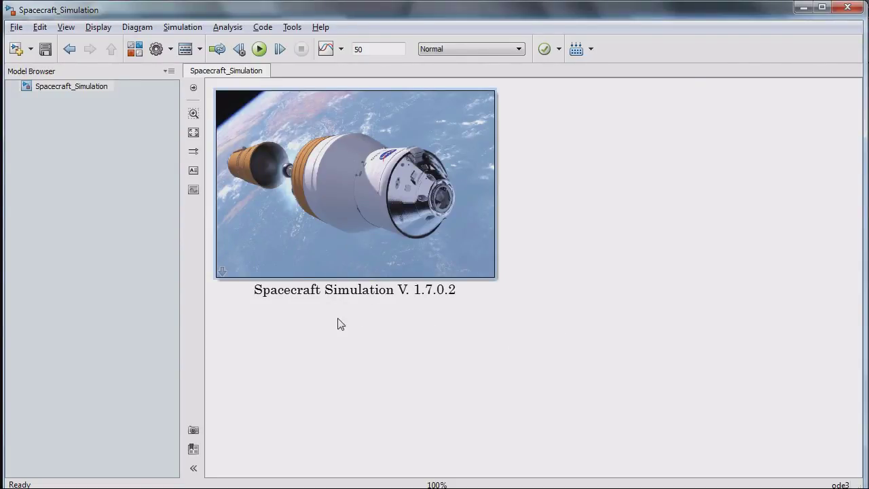
Open the Spacecraft Simulation V. 1.7.0.2 subsystem and expand its Guidance, Navigation and Control and Orbital Parameters nodes.
click(223, 271)
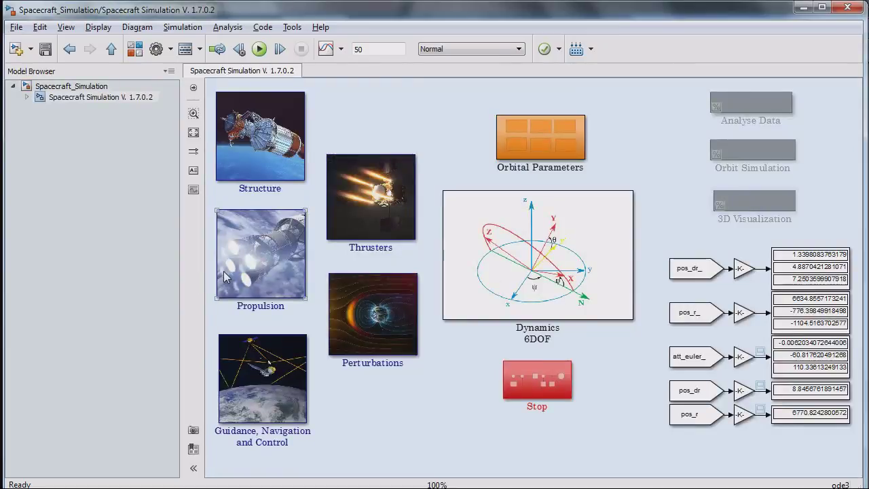
click(26, 97)
click(40, 141)
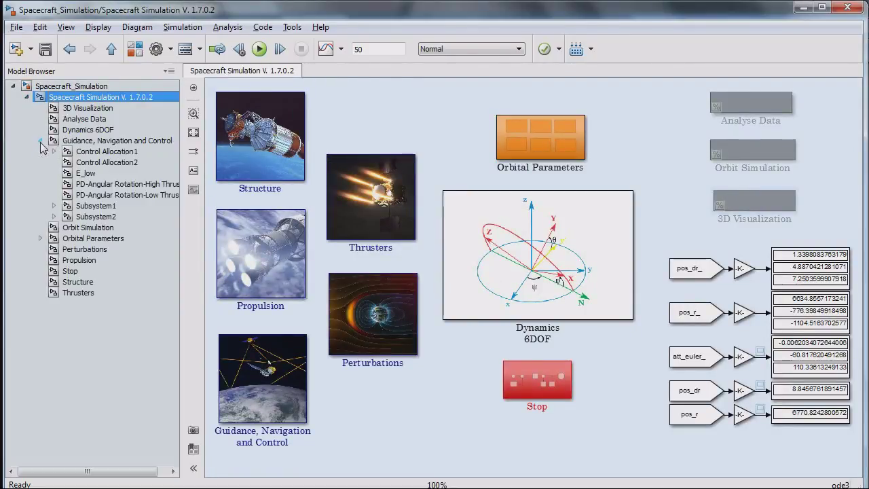
click(40, 238)
Select and deselect the Perturbations block, then open the Structure subsystem.
click(378, 339)
click(235, 195)
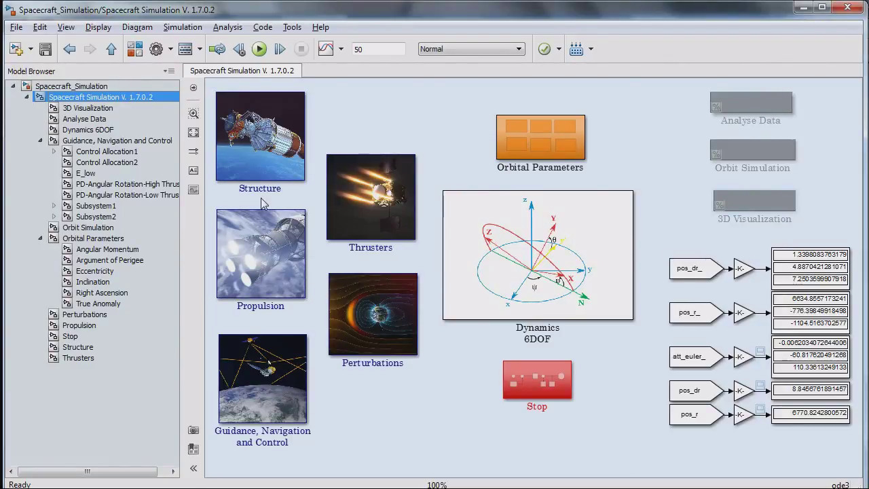
double_click(271, 170)
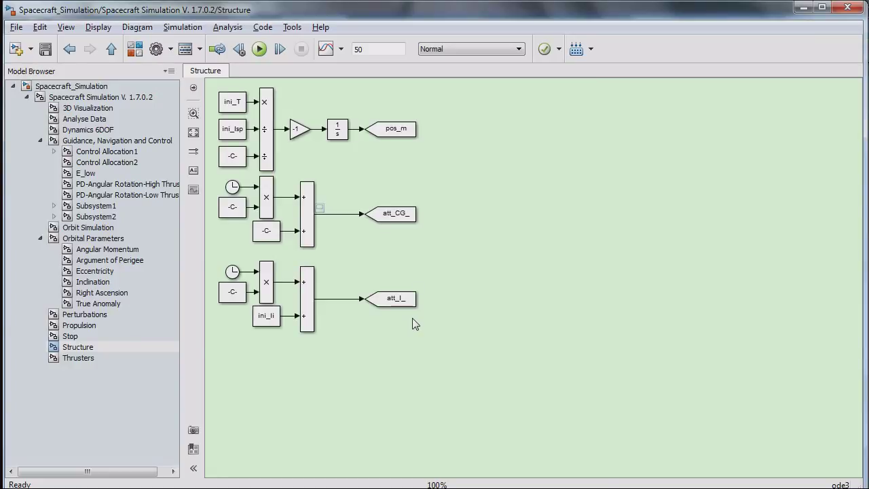
Leave Structure and view the Propulsion subsystem's gravity and thrust force blocks, then return to the top level.
click(118, 55)
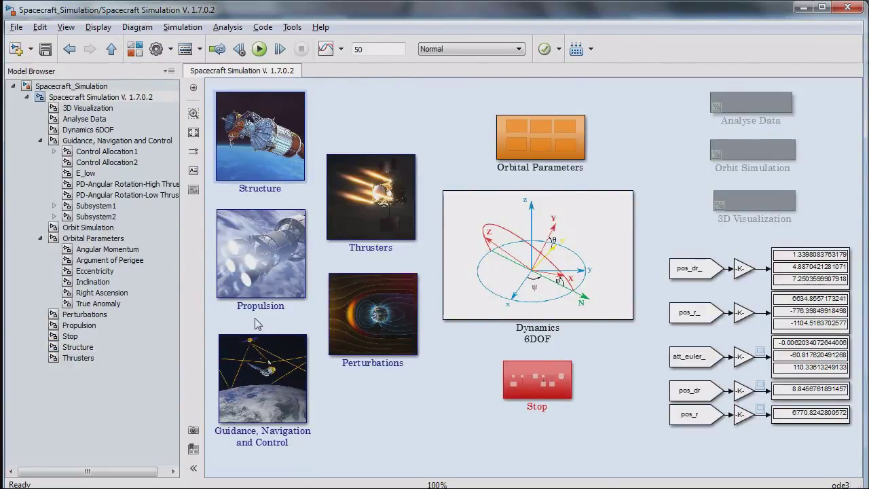
double_click(261, 279)
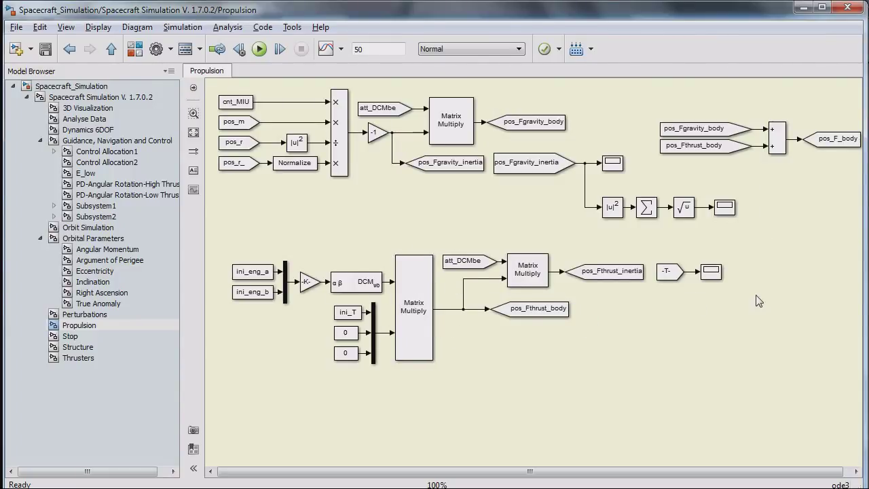
key(Escape)
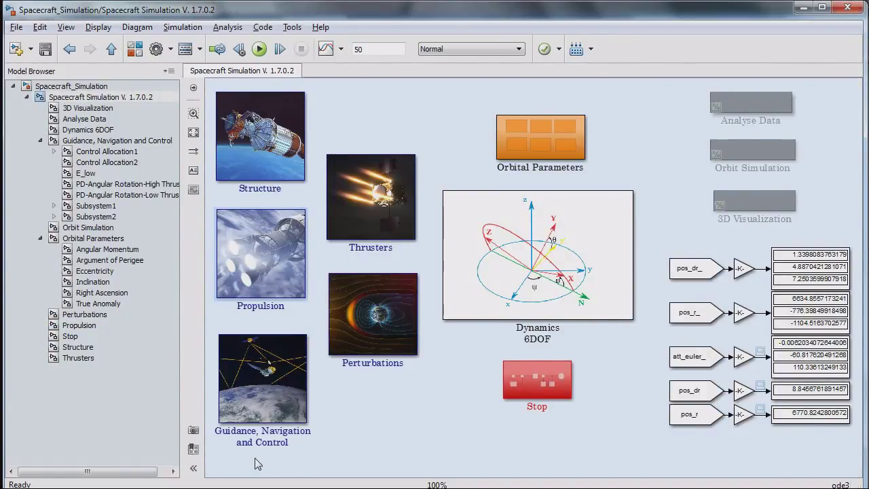
Open Guidance, Navigation and Control, scroll across its blocks, then return to the top-level diagram.
double_click(269, 397)
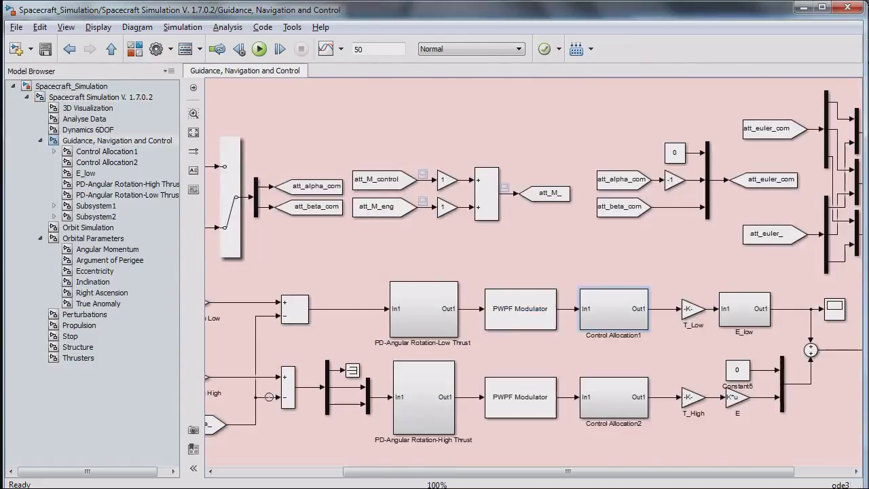
drag(430, 471, 306, 471)
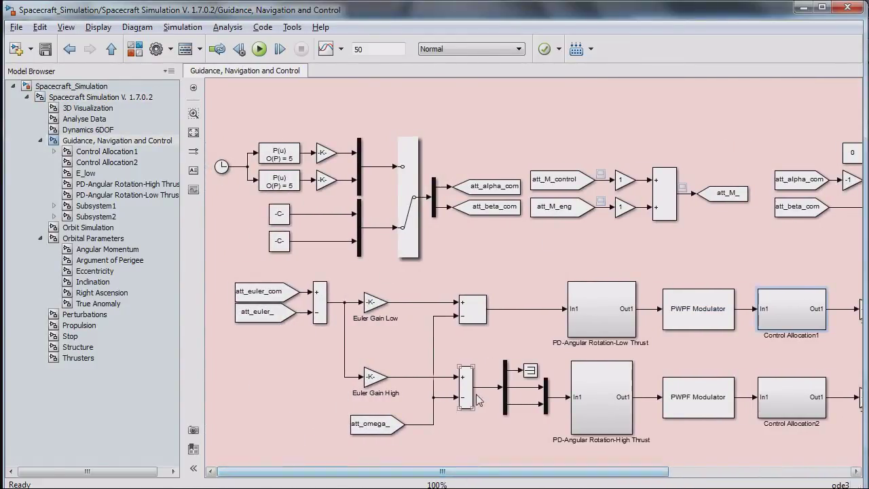
drag(592, 473, 813, 479)
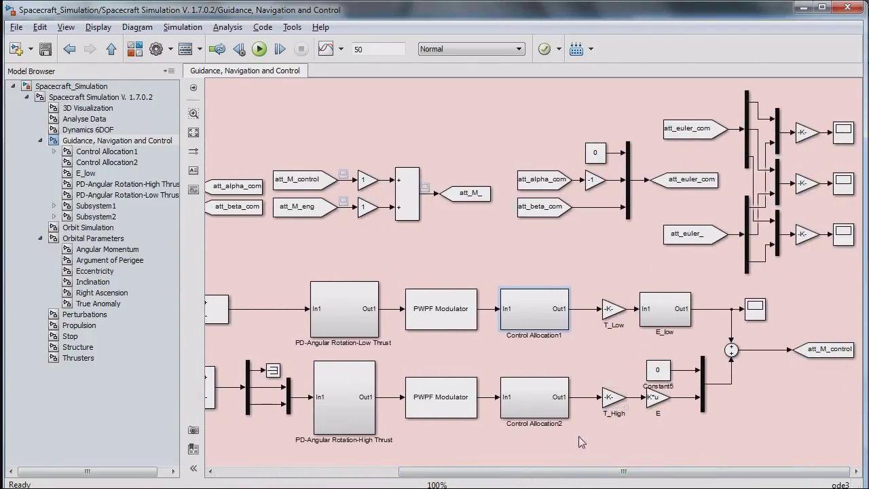
drag(535, 473, 354, 478)
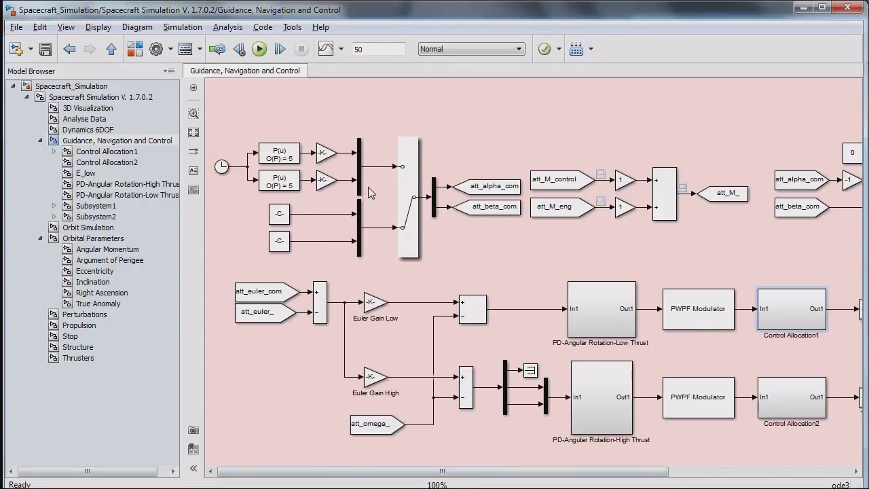
drag(444, 473, 587, 479)
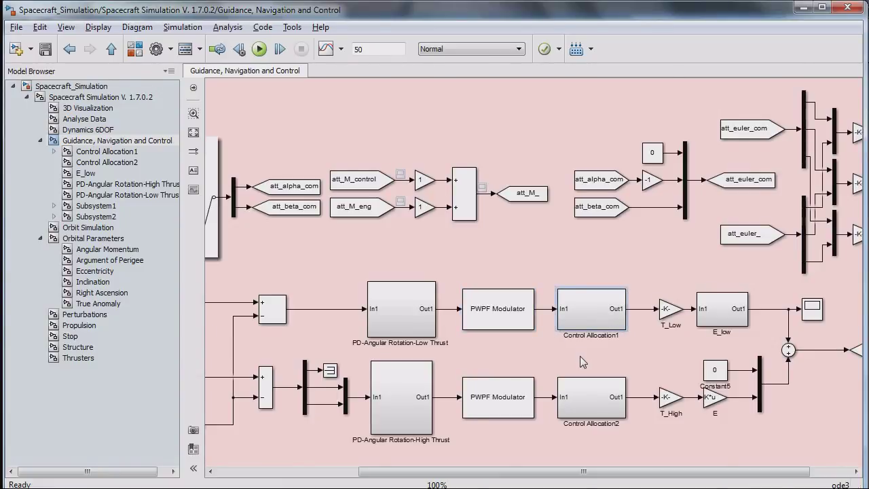
click(112, 51)
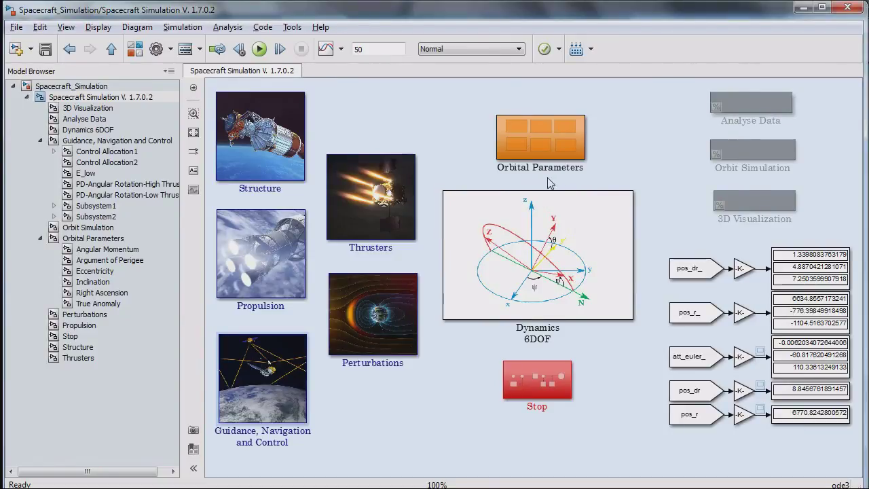
View the six Orbital Parameters blocks, go back up, and enable the Analyse Data block.
double_click(530, 147)
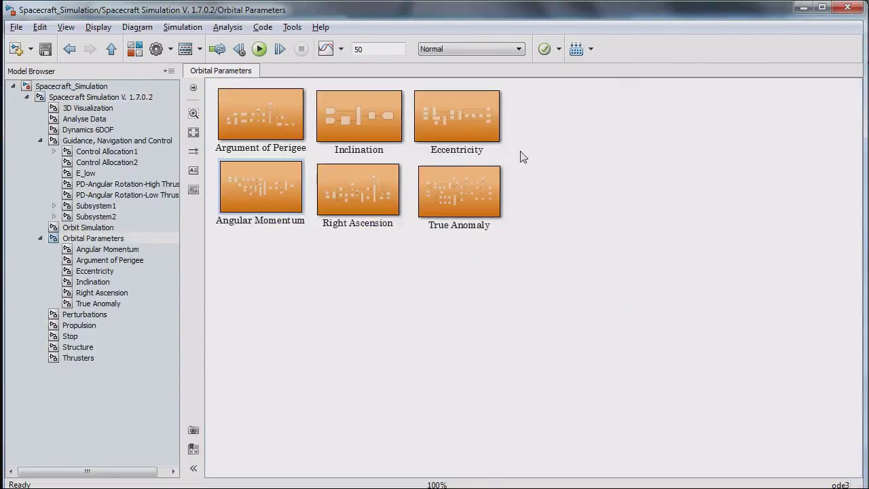
click(276, 119)
click(263, 155)
click(111, 48)
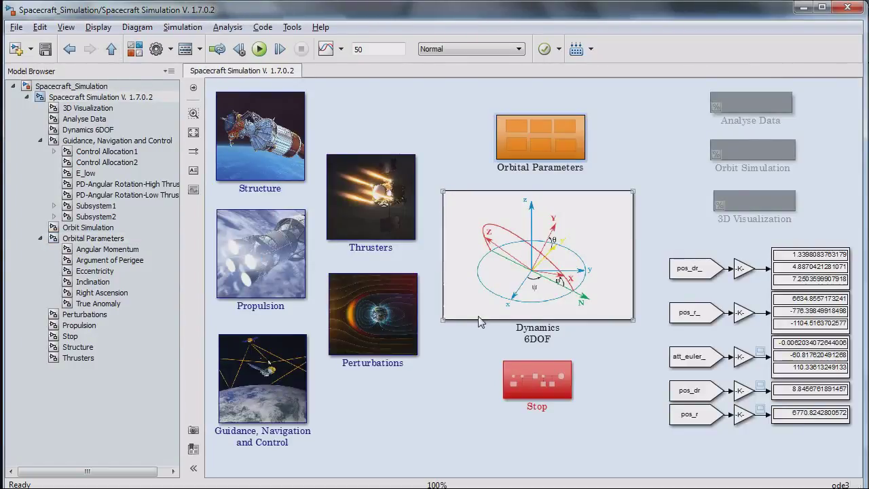
click(736, 365)
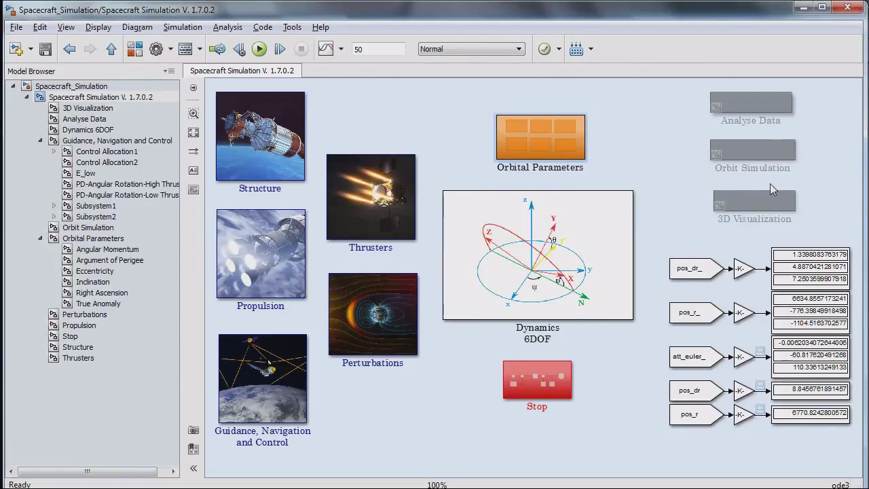
double_click(774, 102)
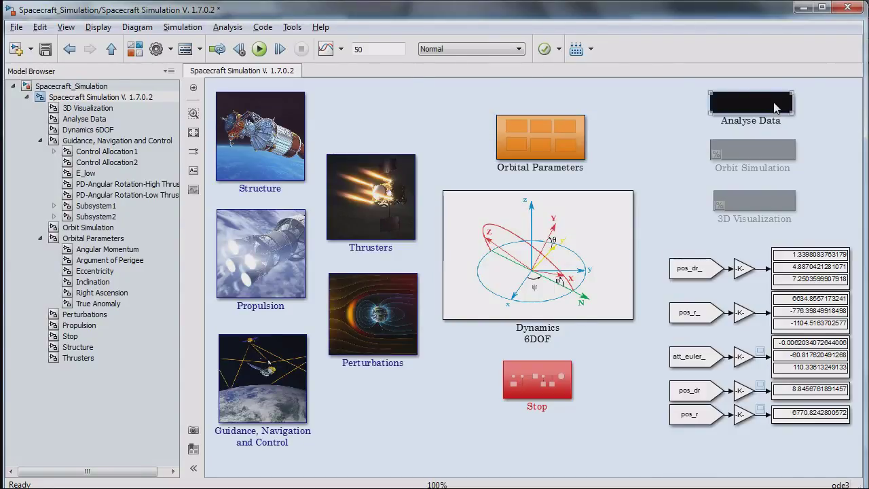
Run the simulation to 100% and close the Attitude Control plot window.
click(258, 49)
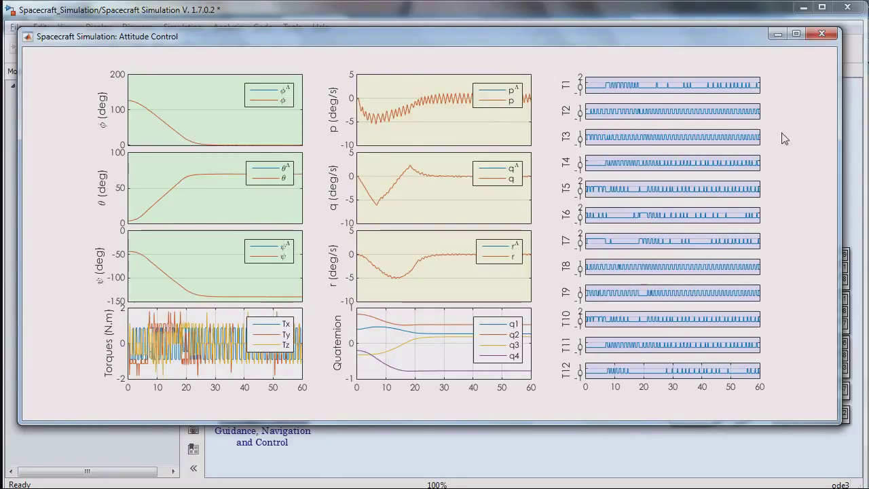
click(821, 33)
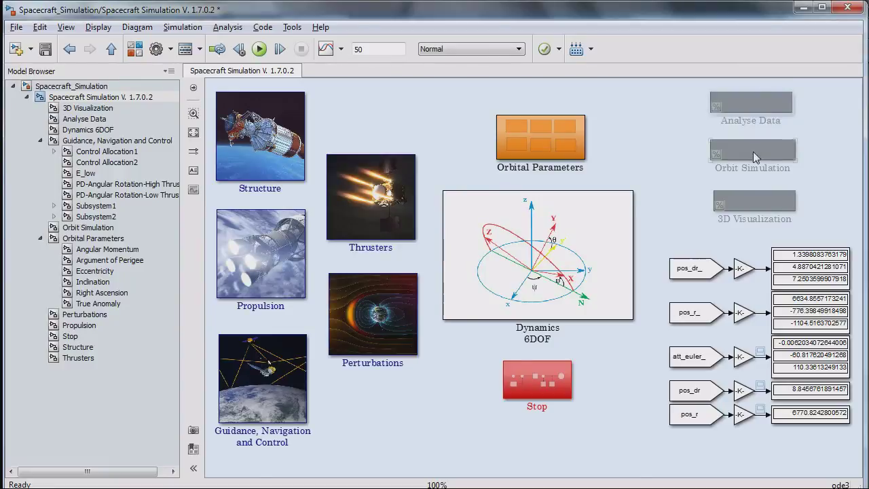
Activate the Orbit Simulation block to render the Orbit 3D Visualization, then return to the model window.
click(753, 154)
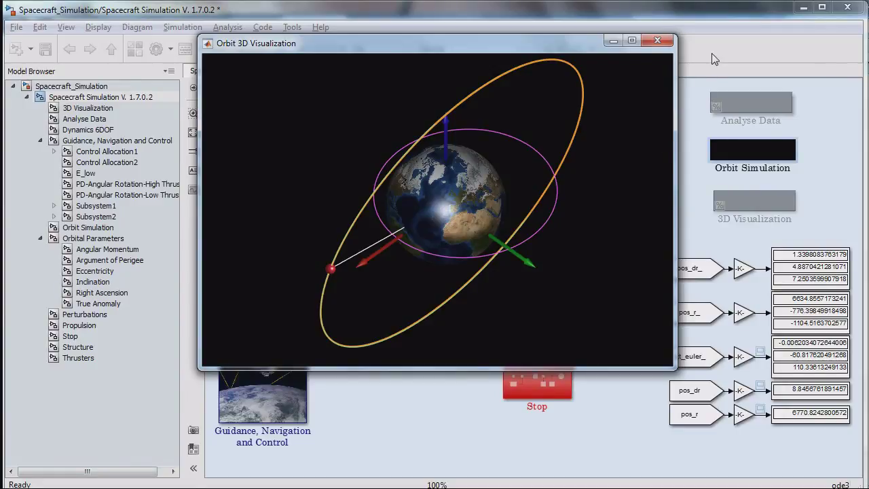
click(726, 43)
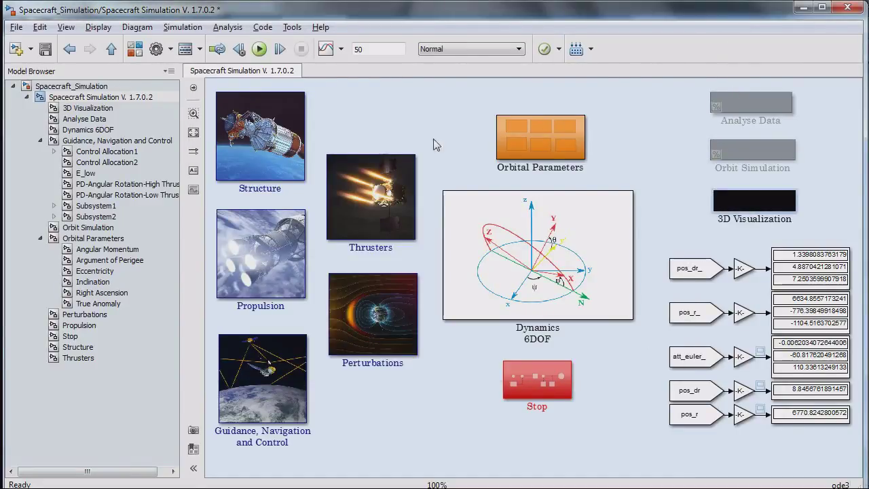
Run the simulation and close the Upper Stage 3D Euler-angle animation once it finishes.
click(263, 50)
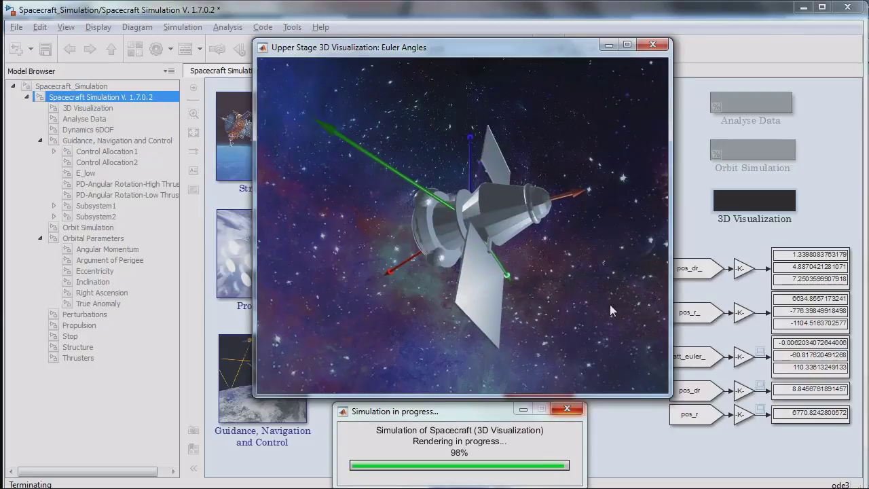
click(586, 14)
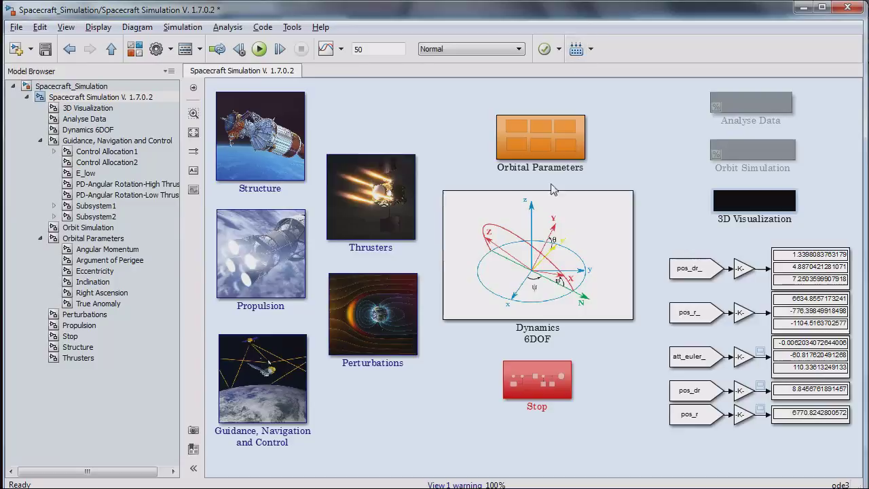
click(110, 50)
double_click(245, 263)
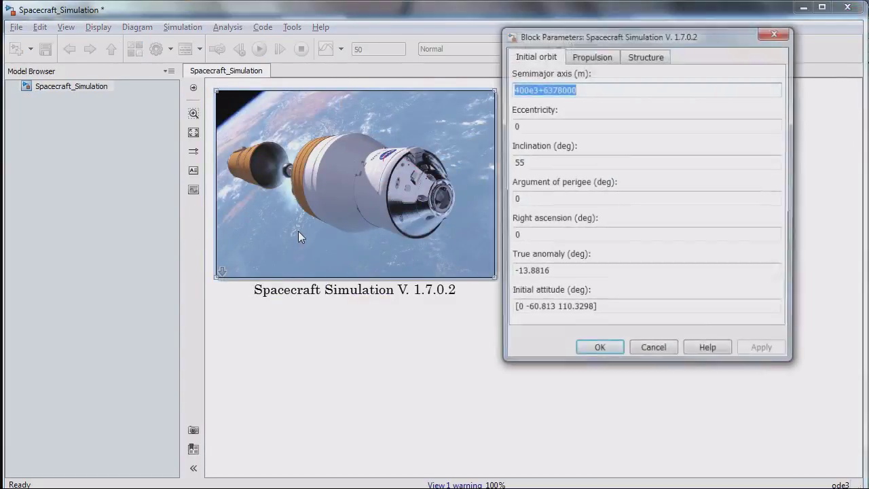
drag(602, 40, 628, 98)
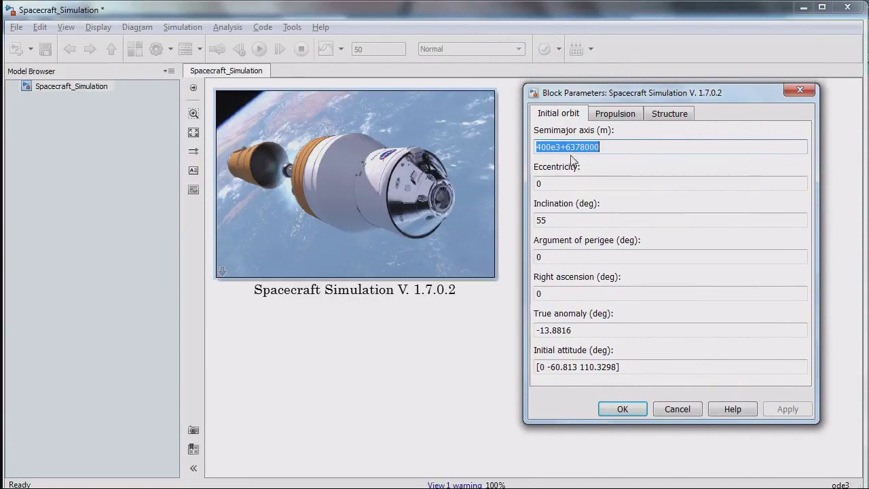
click(626, 119)
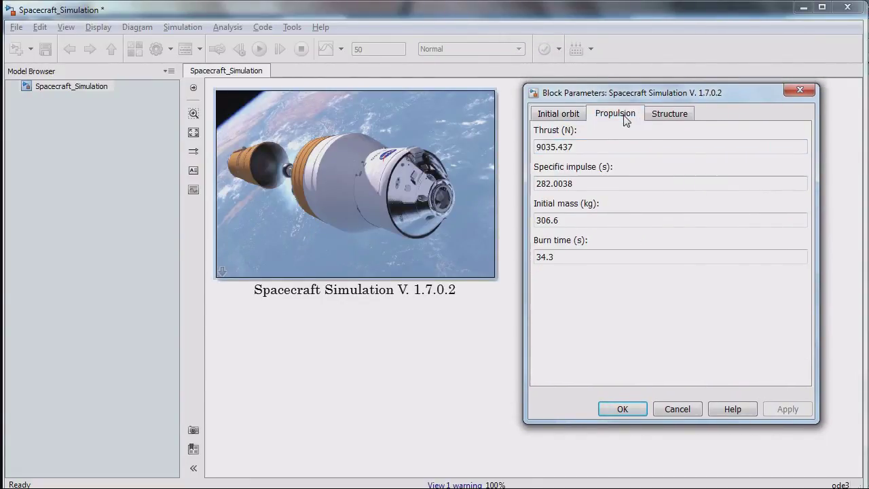
click(662, 114)
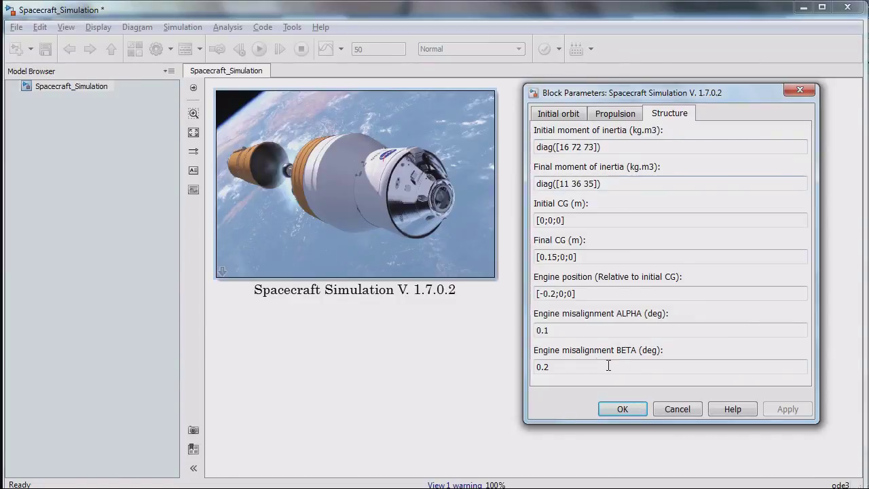
click(624, 410)
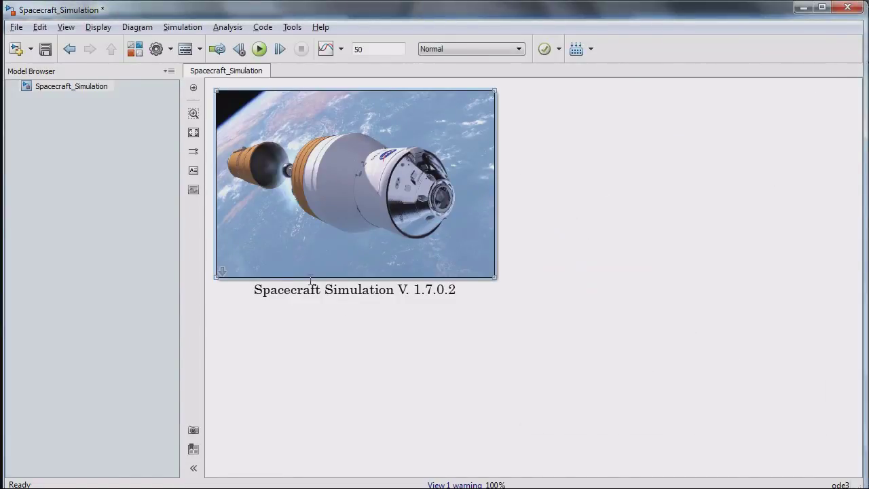
double_click(222, 272)
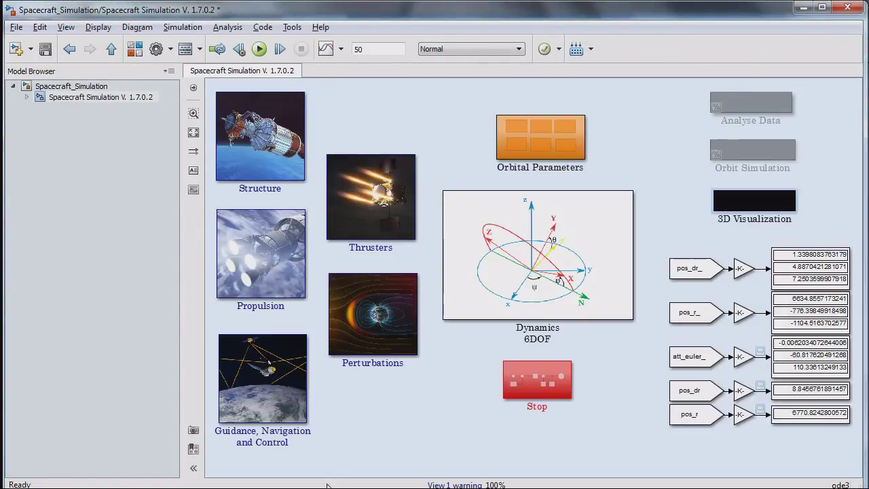
Run the simulation with Ctrl+T, placing the Orbit 3D view right and spacecraft animation left.
key(ctrl+t)
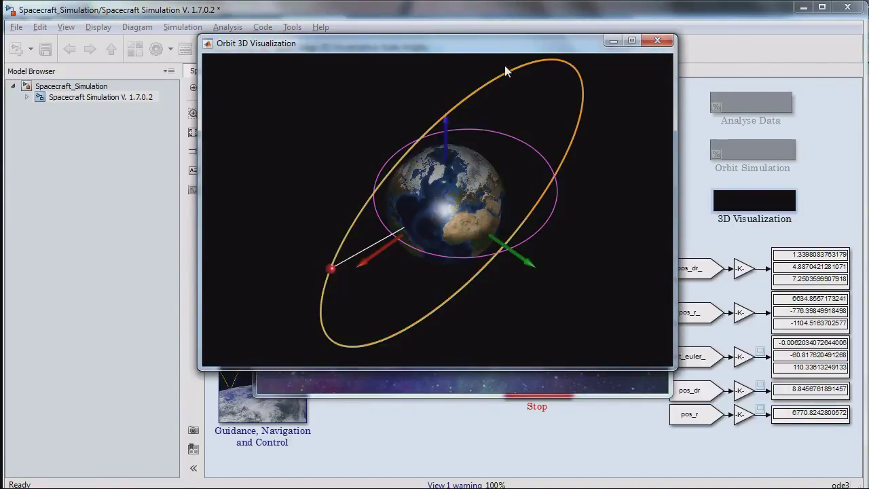
drag(505, 46, 648, 81)
drag(551, 49, 378, 72)
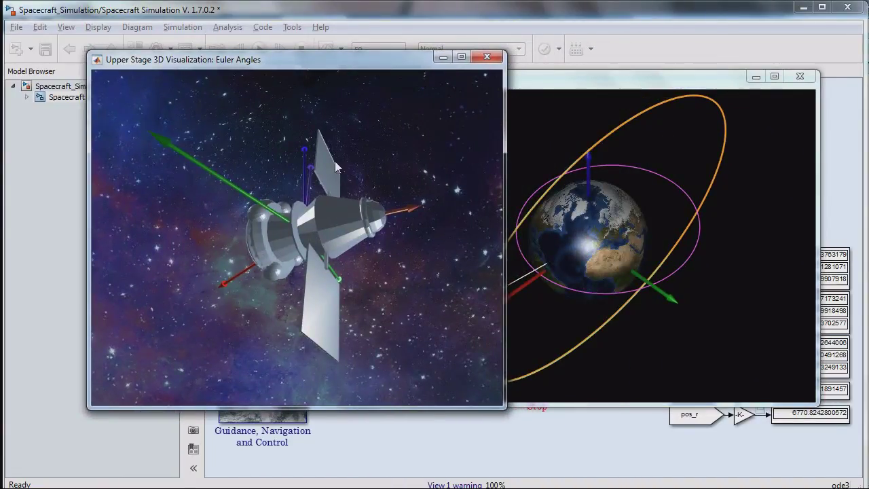